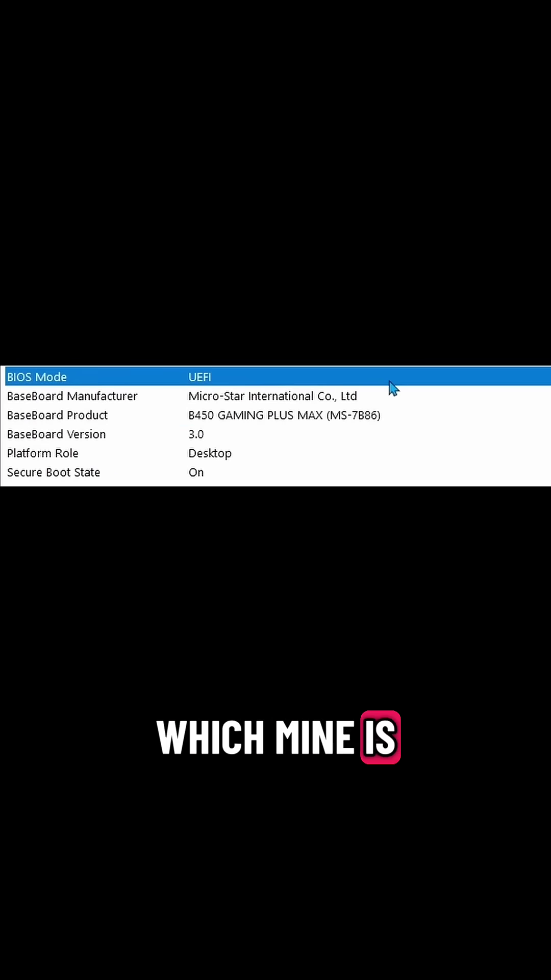
- Select the Secure Boot State row in System Summary to confirm it reads On
{"action": "left_click", "coordinate": [115, 474]}
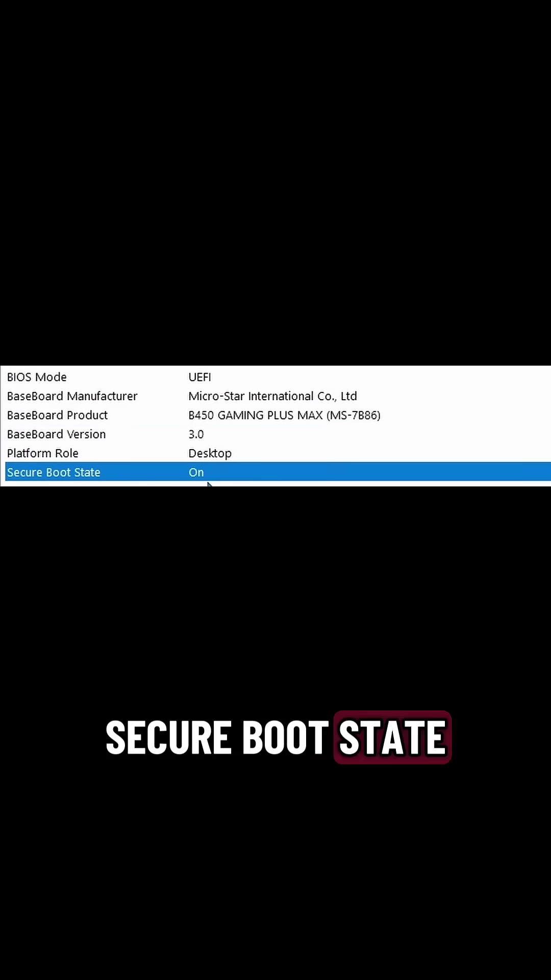